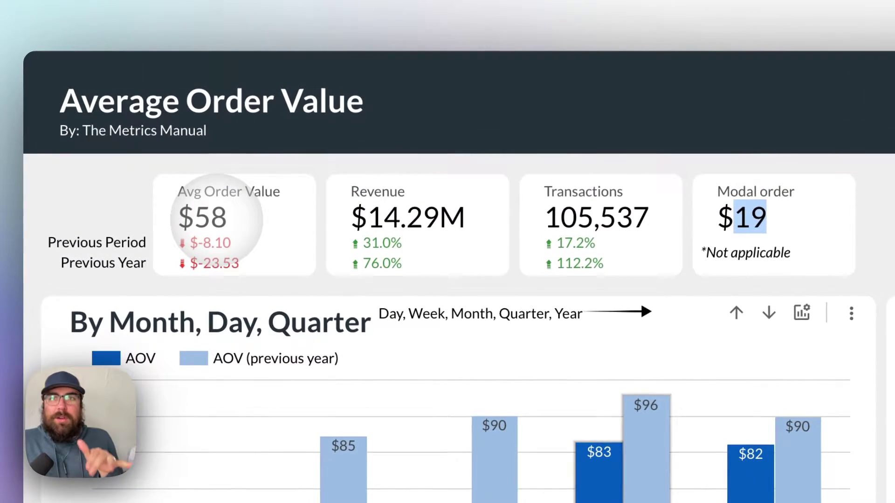
Highlight the scorecard figures: $14.29M revenue, 105,537 transactions, and the 8.10 and -23.53 AOV changes.
{"action": "double_click", "coordinate": [410, 217]}
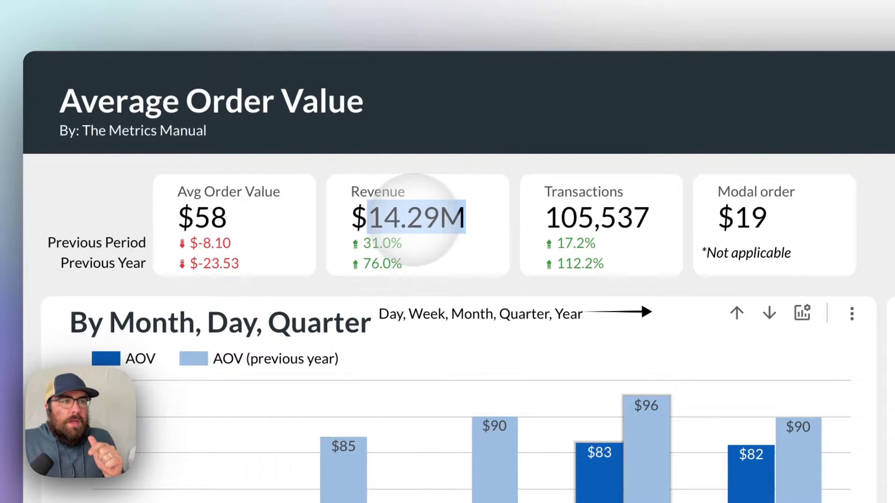
{"action": "double_click", "coordinate": [575, 217]}
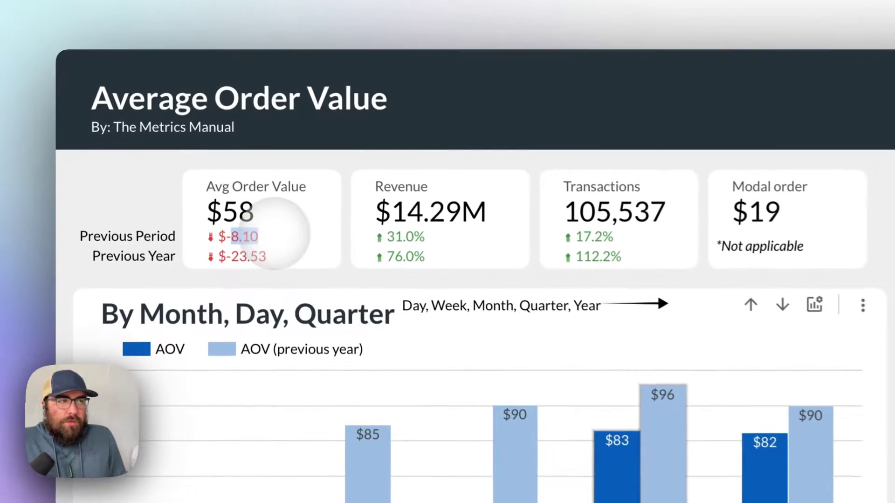
{"action": "double_click", "coordinate": [233, 148]}
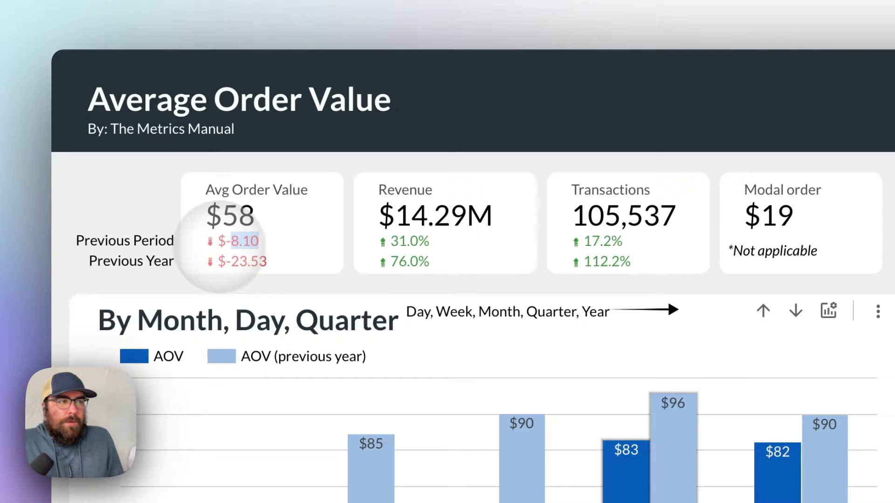
{"action": "double_click", "coordinate": [248, 261]}
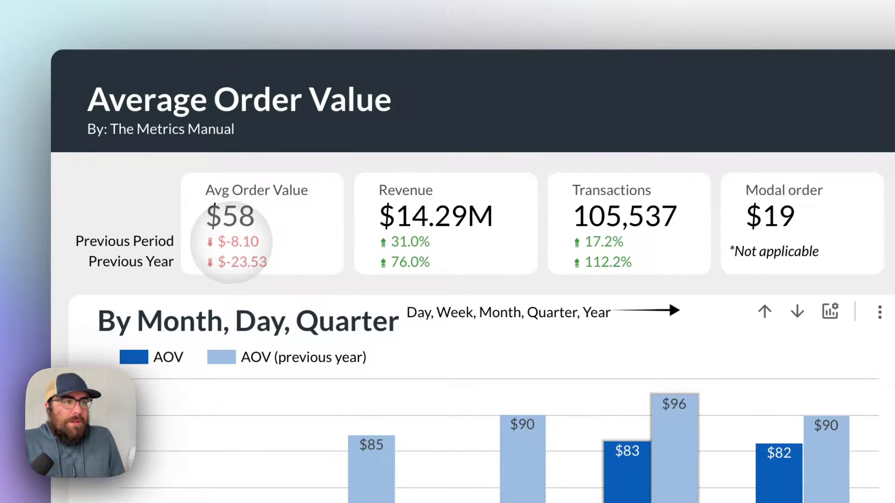
{"action": "double_click", "coordinate": [238, 242]}
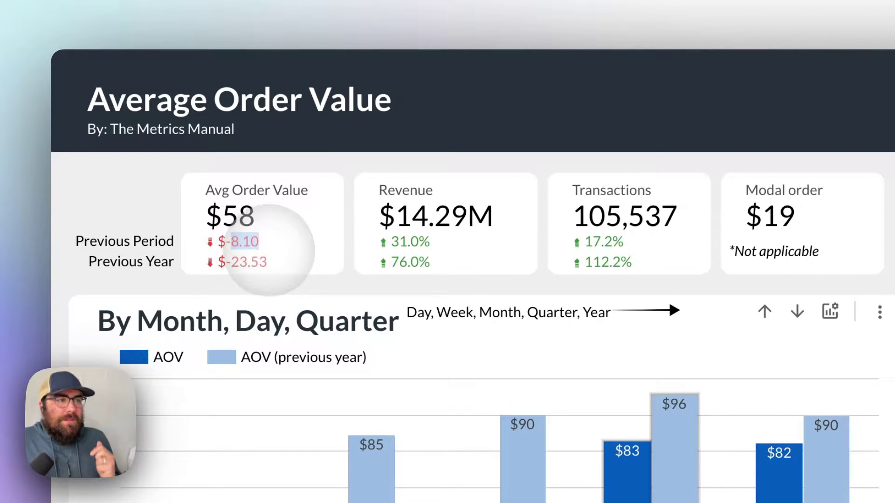
{"action": "left_click_drag", "start_coordinate": [268, 262], "coordinate": [226, 262]}
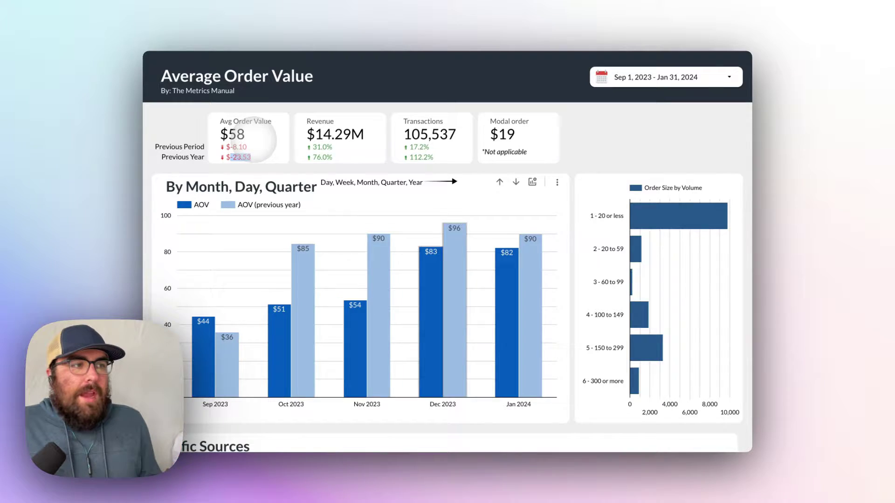
Scroll down to the Traffic Sources tables and the Landing Page table to review all Medium rows.
{"action": "scroll", "coordinate": [261, 196], "scroll_direction": "down", "scroll_amount": 2}
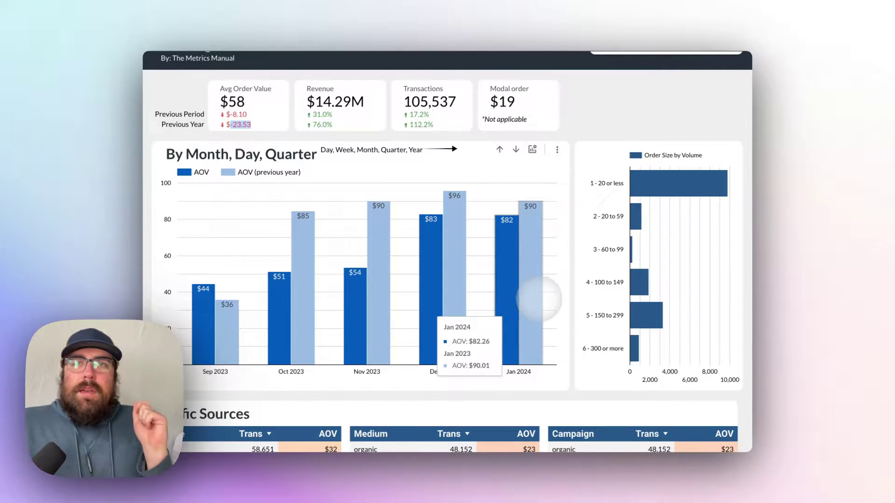
{"action": "mouse_move", "coordinate": [669, 184]}
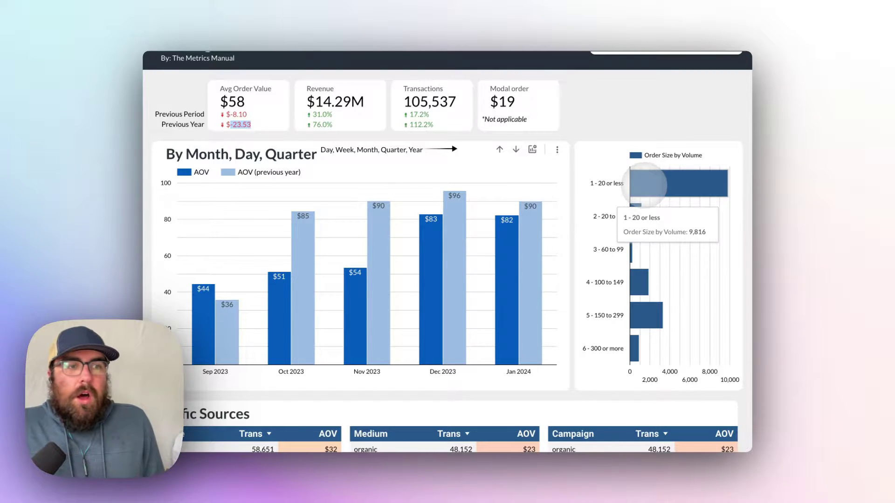
{"action": "mouse_move", "coordinate": [637, 317]}
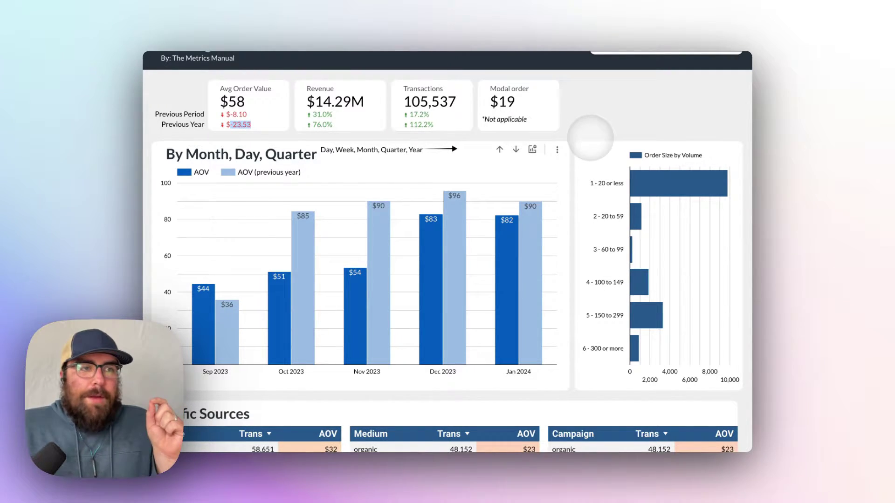
{"action": "scroll", "coordinate": [590, 138], "scroll_direction": "down", "scroll_amount": 4}
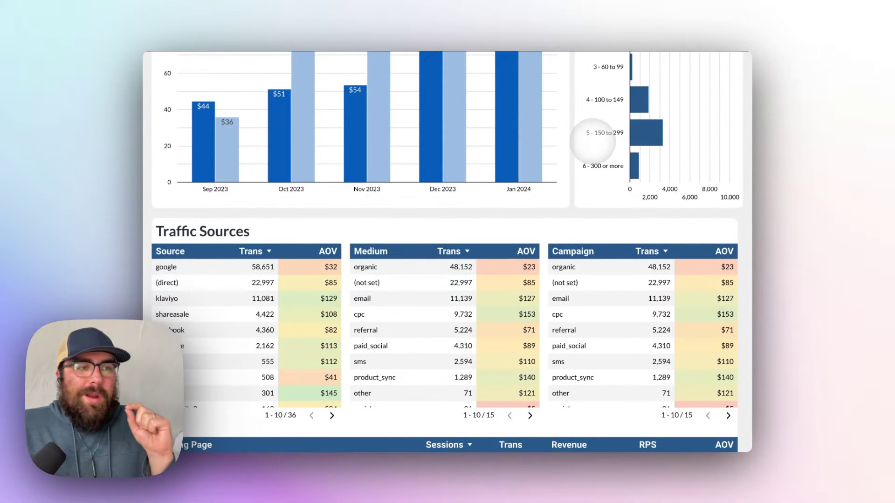
{"action": "scroll", "coordinate": [589, 142], "scroll_direction": "down", "scroll_amount": 2}
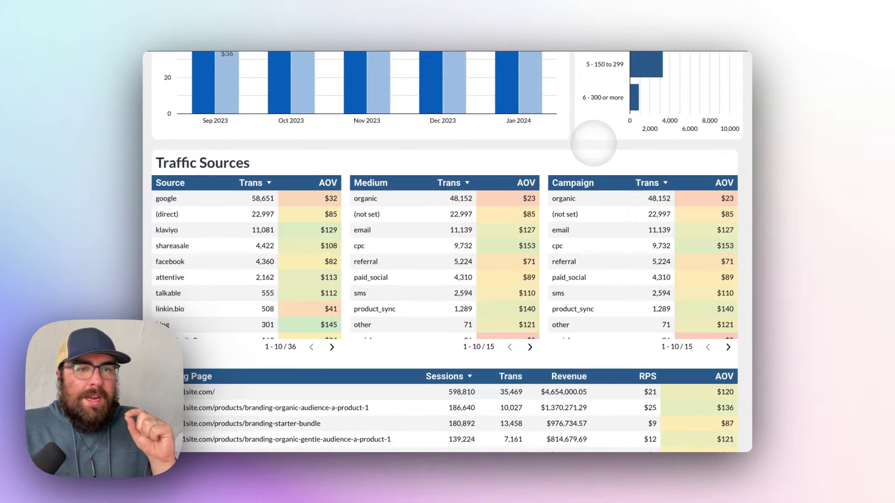
{"action": "scroll", "coordinate": [593, 144], "scroll_direction": "down", "scroll_amount": 1}
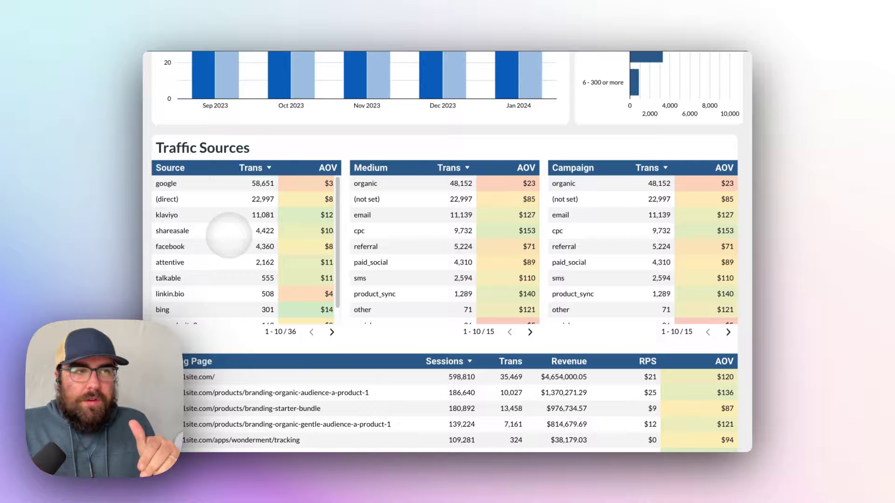
{"action": "scroll", "coordinate": [406, 231], "scroll_direction": "down", "scroll_amount": 1}
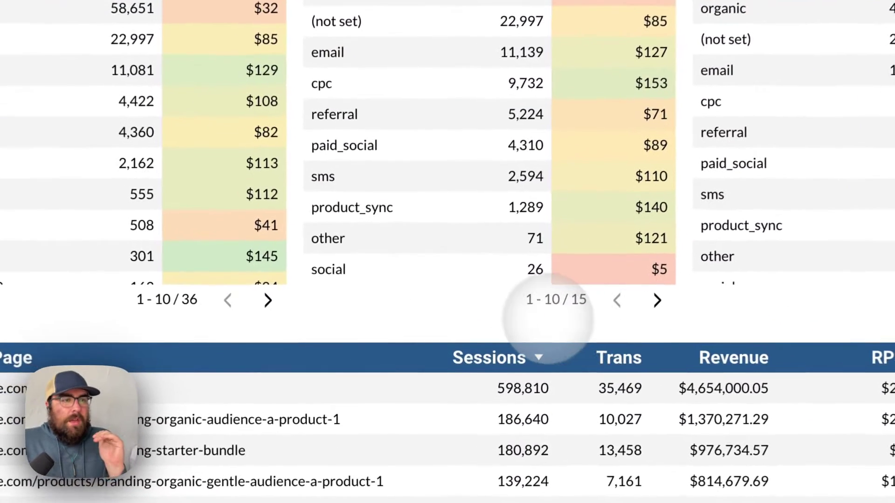
{"action": "scroll", "coordinate": [439, 325], "scroll_direction": "down", "scroll_amount": 5}
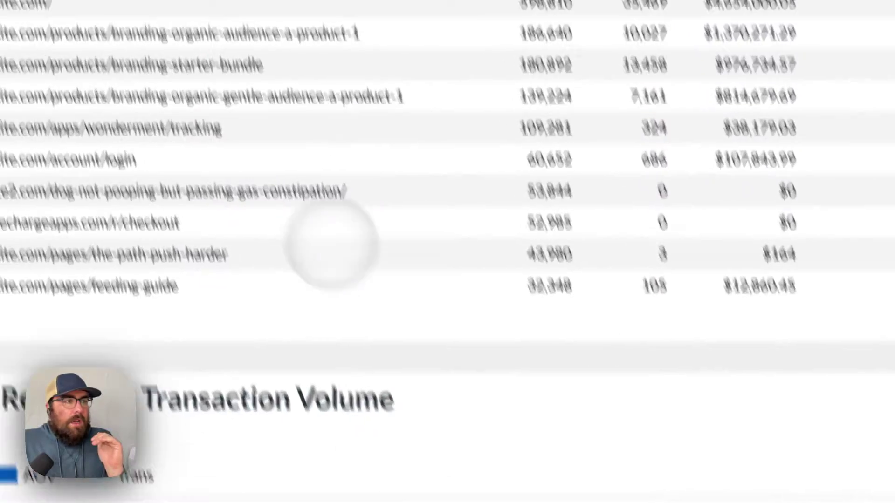
{"action": "scroll", "coordinate": [410, 191], "scroll_direction": "up", "scroll_amount": 5}
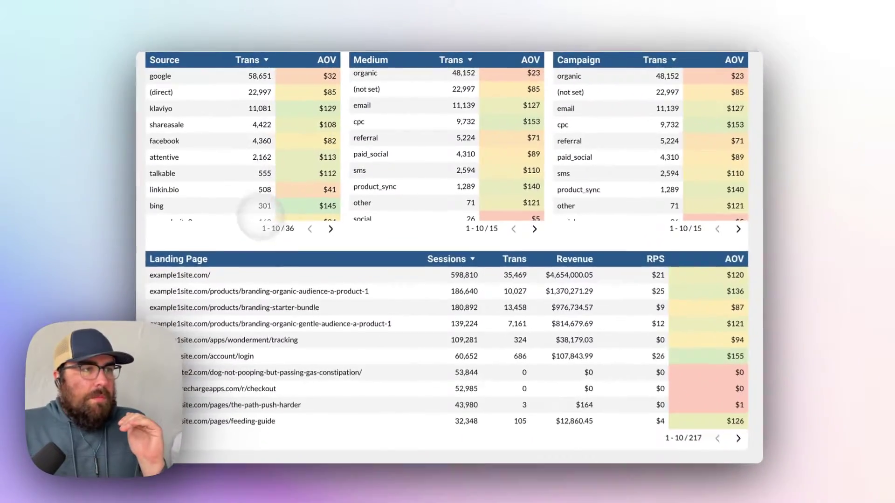
{"action": "scroll", "coordinate": [263, 215], "scroll_direction": "up", "scroll_amount": 3}
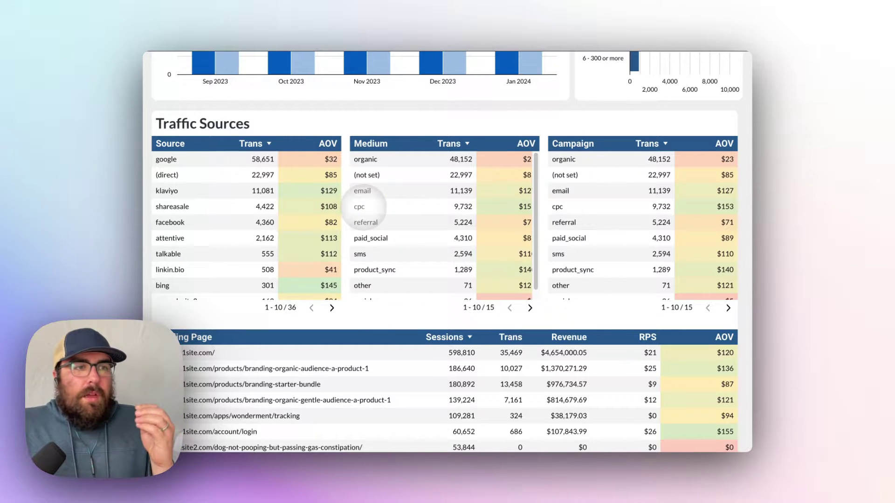
Cross-filter to cpc medium and mark the leading 150–299 order-size bucket of 394 orders.
{"action": "left_click", "coordinate": [365, 207]}
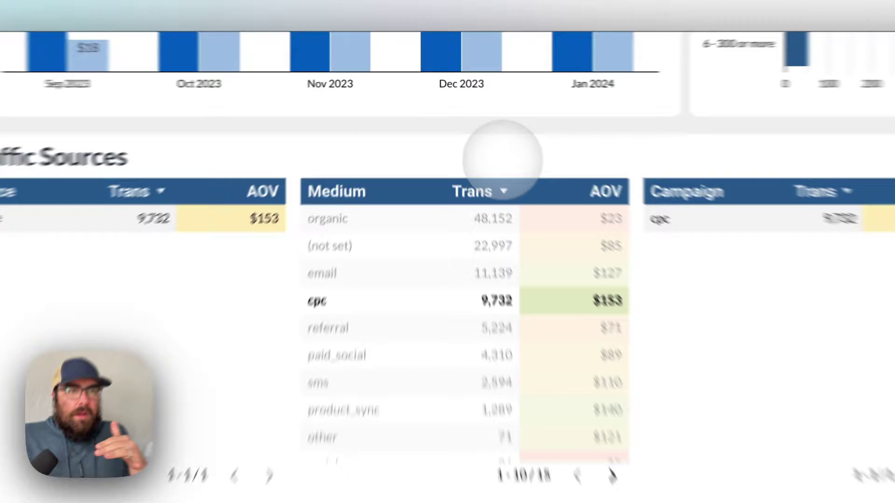
{"action": "scroll", "coordinate": [464, 175], "scroll_direction": "up", "scroll_amount": 3}
{"action": "mouse_move", "coordinate": [506, 132]}
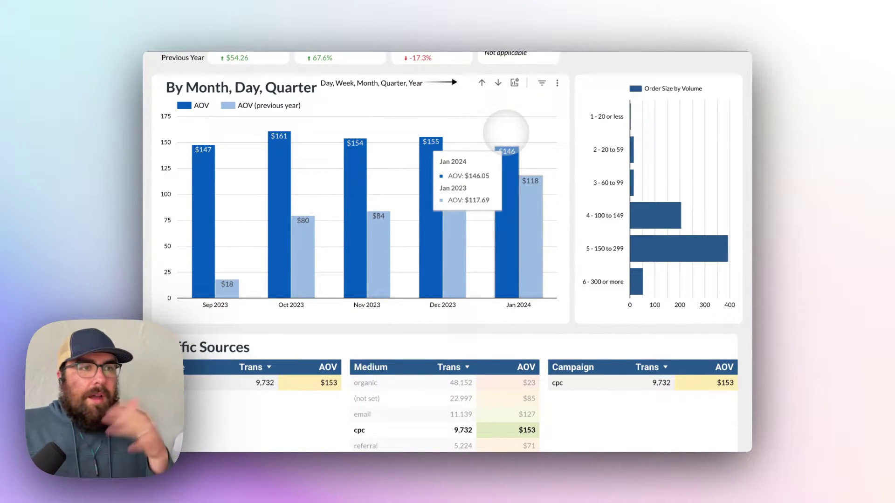
{"action": "scroll", "coordinate": [454, 277], "scroll_direction": "down", "scroll_amount": 1}
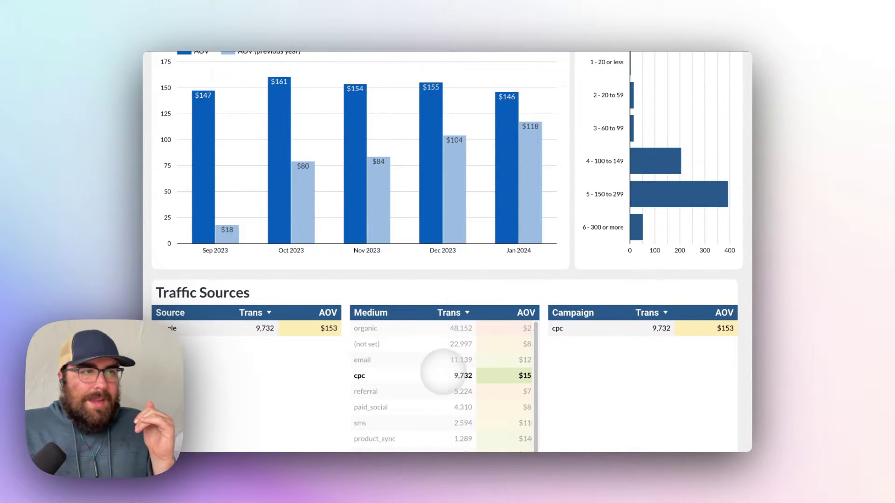
{"action": "scroll", "coordinate": [439, 270], "scroll_direction": "up", "scroll_amount": 1}
{"action": "mouse_move", "coordinate": [442, 269]}
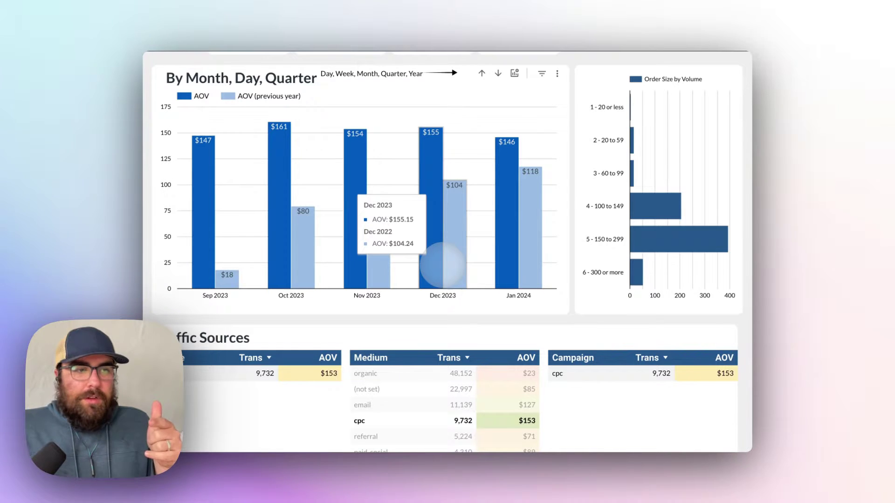
{"action": "mouse_move", "coordinate": [269, 205]}
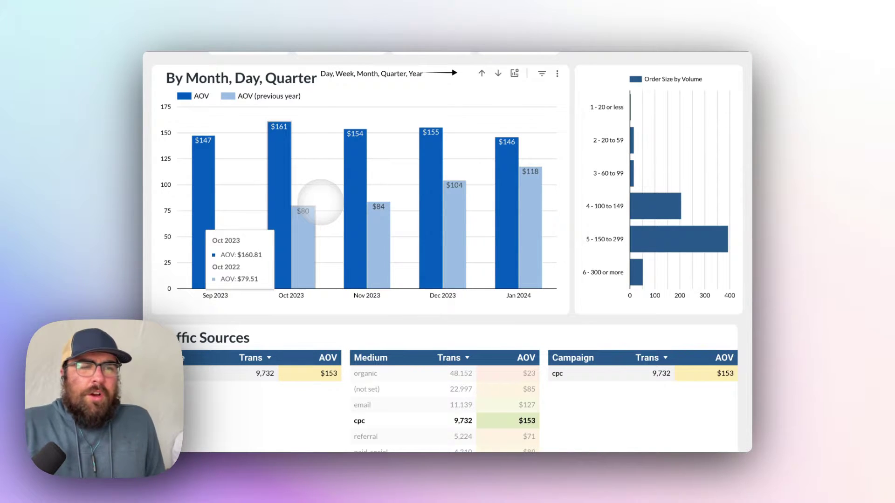
{"action": "mouse_move", "coordinate": [665, 240]}
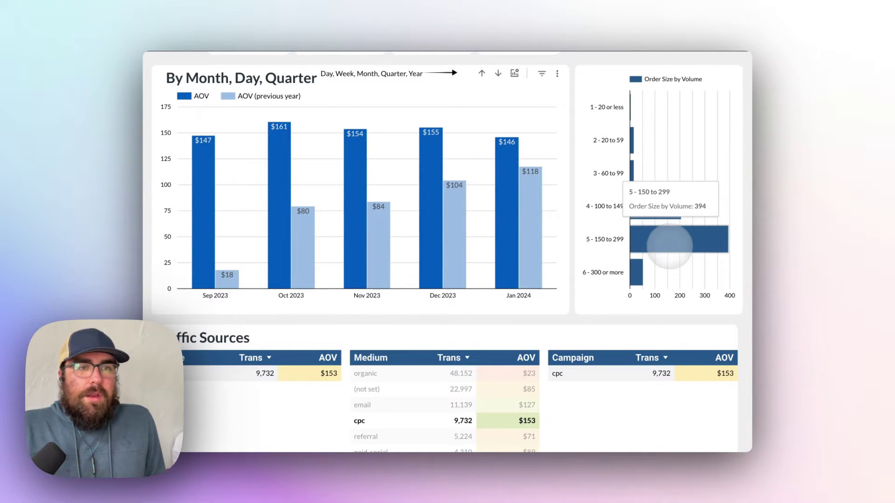
{"action": "left_click_drag", "start_coordinate": [594, 239], "coordinate": [621, 242]}
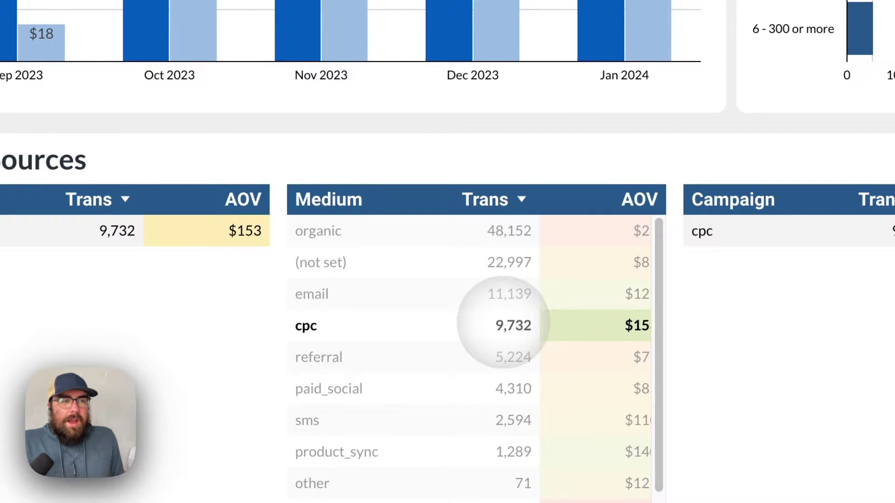
Swap the cpc Medium filter for organic and review organic's low monthly AOV bars.
{"action": "left_click", "coordinate": [495, 323]}
{"action": "left_click", "coordinate": [501, 230]}
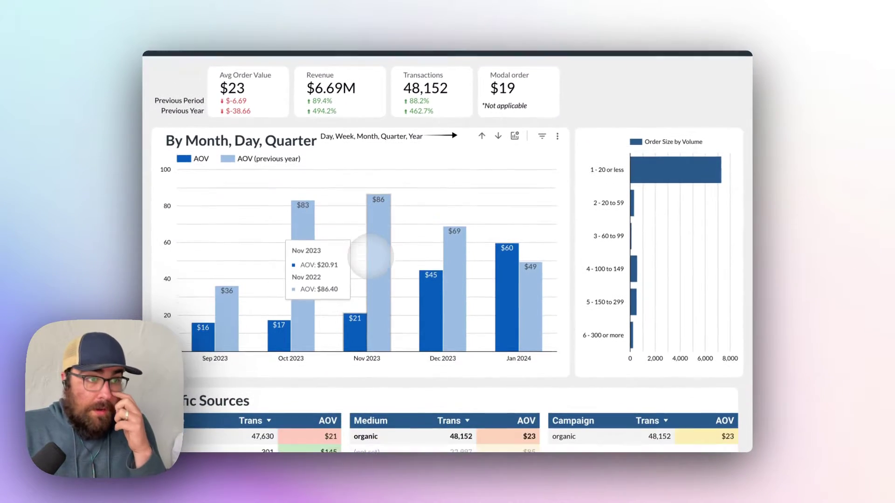
{"action": "scroll", "coordinate": [371, 256], "scroll_direction": "down", "scroll_amount": 3}
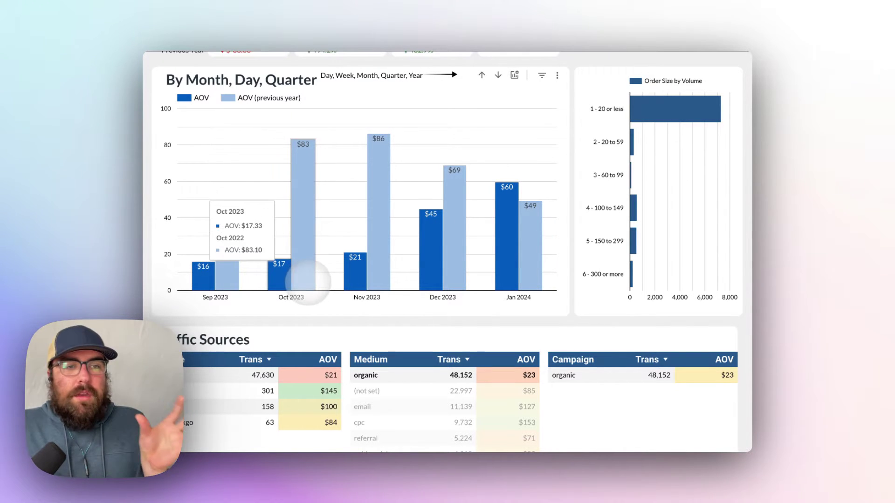
{"action": "mouse_move", "coordinate": [407, 265]}
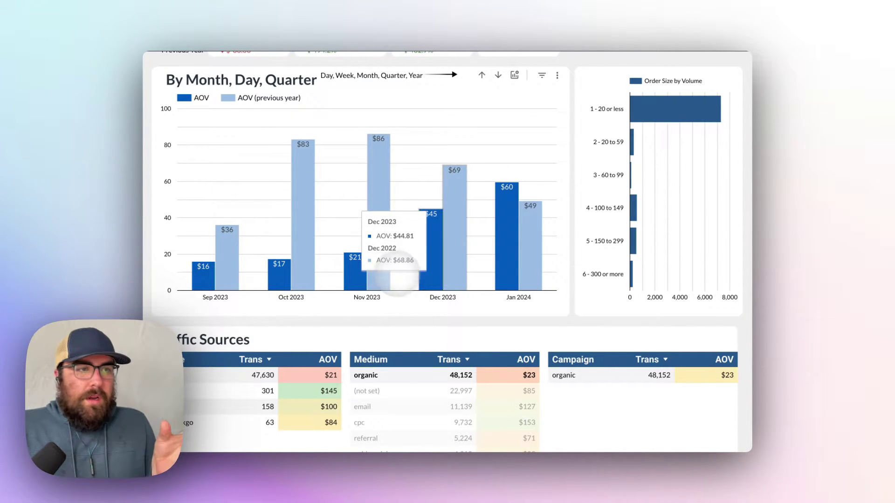
{"action": "mouse_move", "coordinate": [285, 269]}
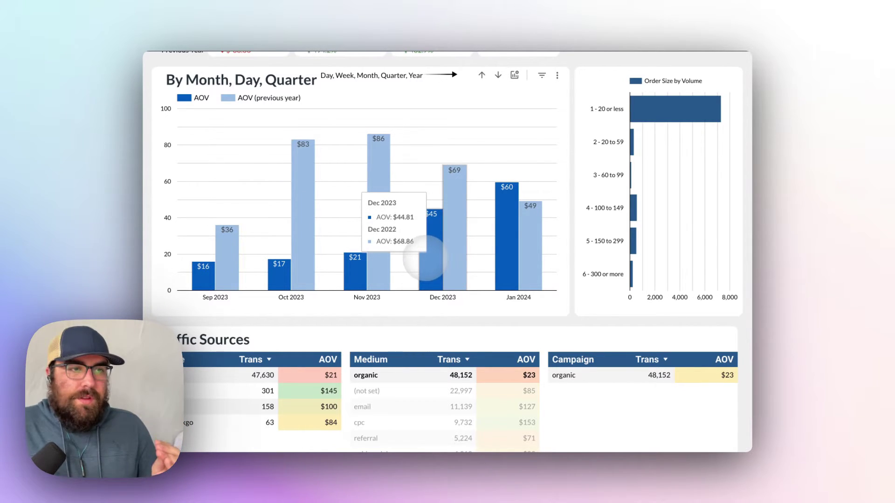
{"action": "mouse_move", "coordinate": [496, 251]}
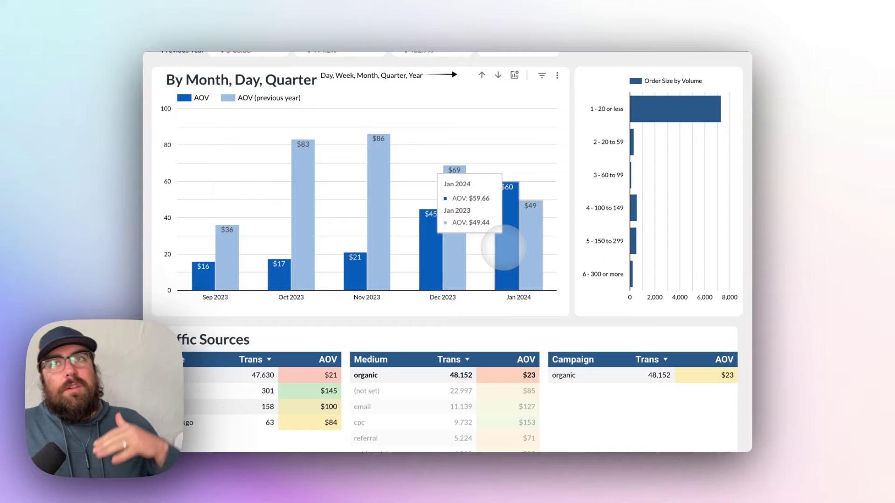
{"action": "scroll", "coordinate": [456, 303], "scroll_direction": "down", "scroll_amount": 1}
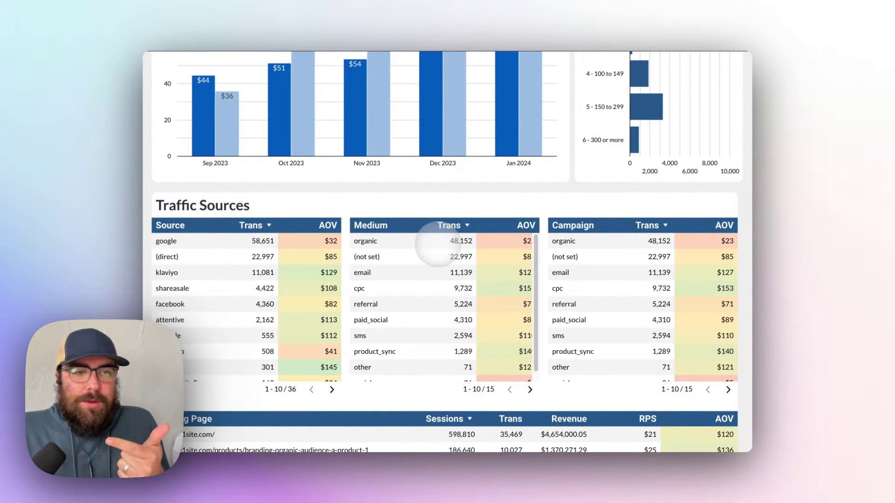
{"action": "scroll", "coordinate": [438, 244], "scroll_direction": "down", "scroll_amount": 5}
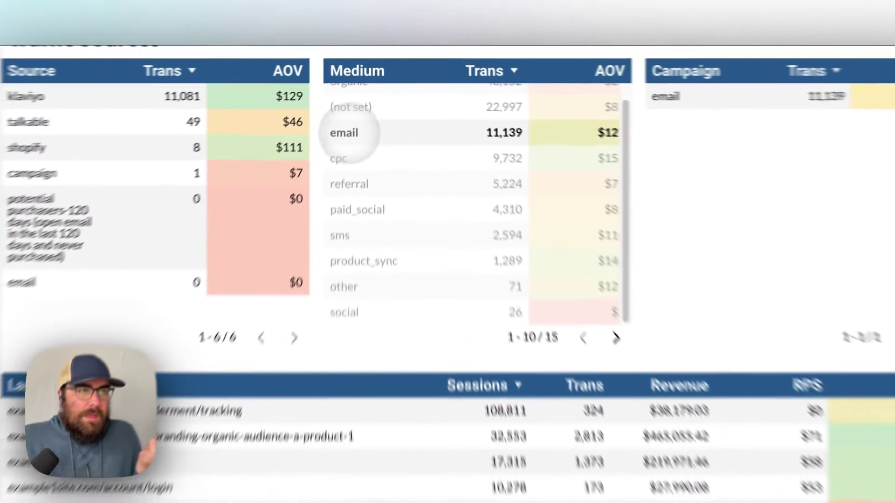
{"action": "left_click", "coordinate": [364, 106]}
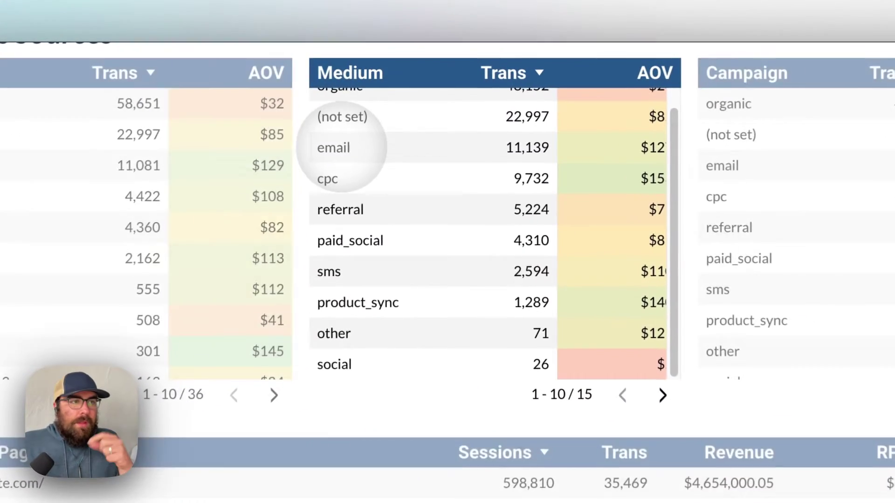
{"action": "left_click", "coordinate": [327, 180]}
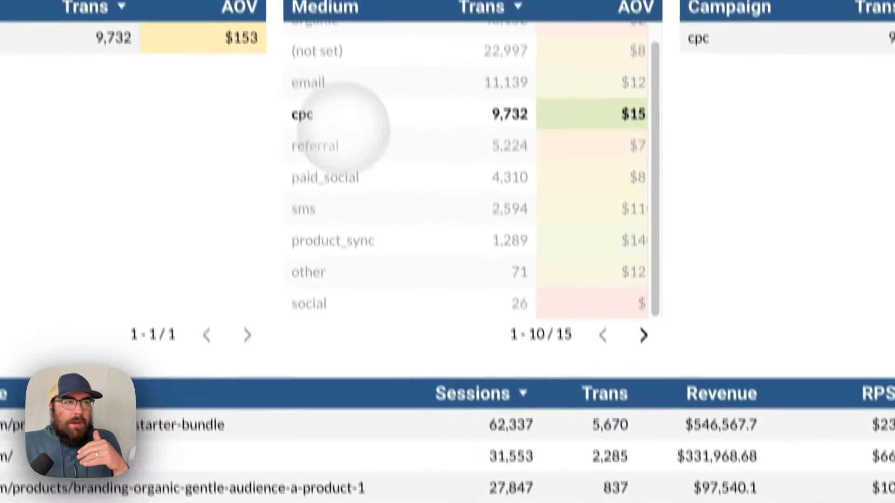
{"action": "left_click", "coordinate": [312, 22]}
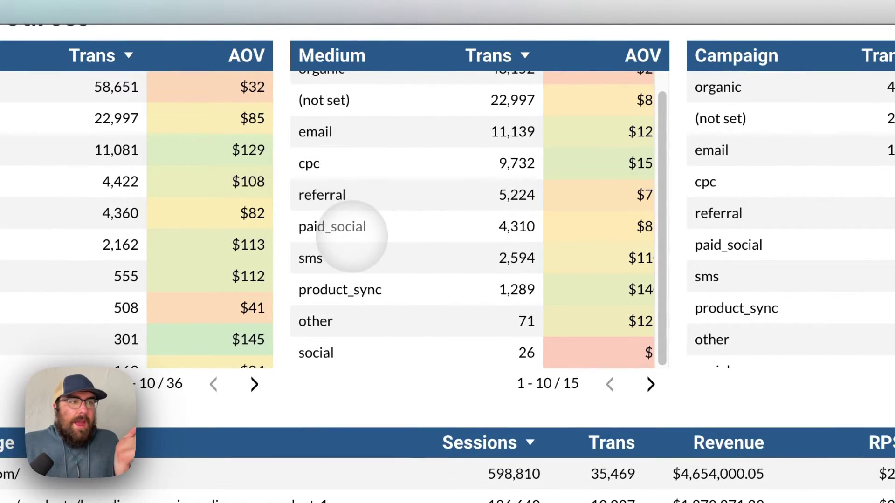
{"action": "left_click", "coordinate": [350, 230]}
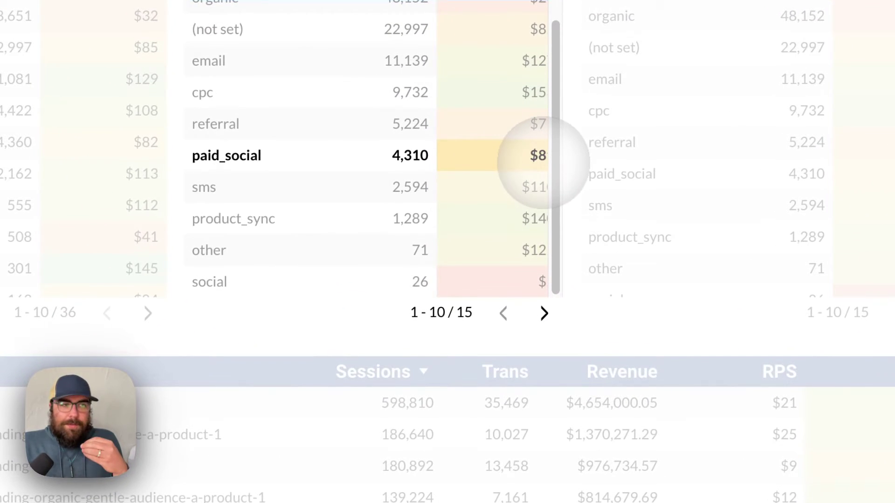
{"action": "left_click", "coordinate": [559, 160]}
{"action": "left_click", "coordinate": [203, 96]}
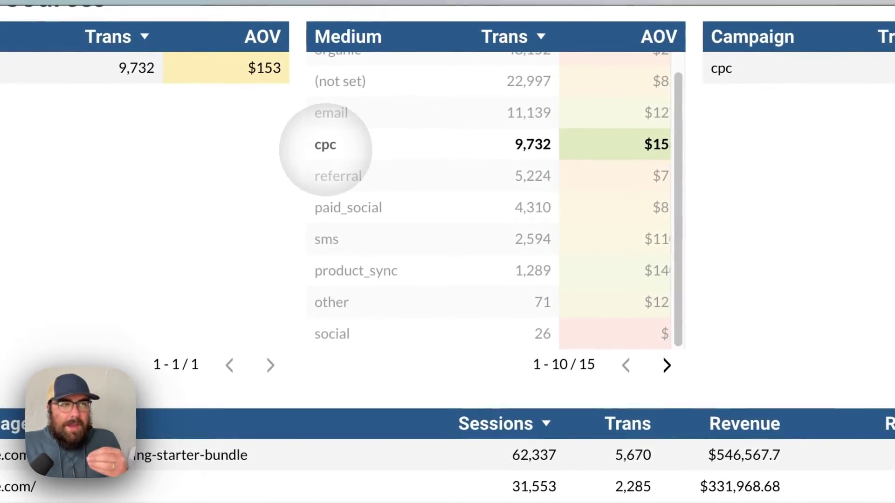
{"action": "left_click", "coordinate": [325, 150]}
{"action": "scroll", "coordinate": [452, 319], "scroll_direction": "up", "scroll_amount": 1}
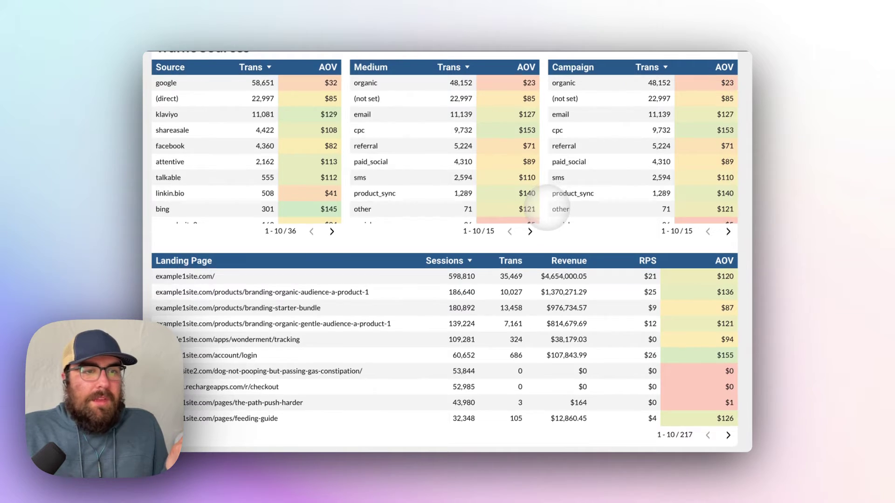
Clear and reapply the cpc Medium filter, marking the resulting $153 average order value.
{"action": "scroll", "coordinate": [555, 207], "scroll_direction": "up", "scroll_amount": 5}
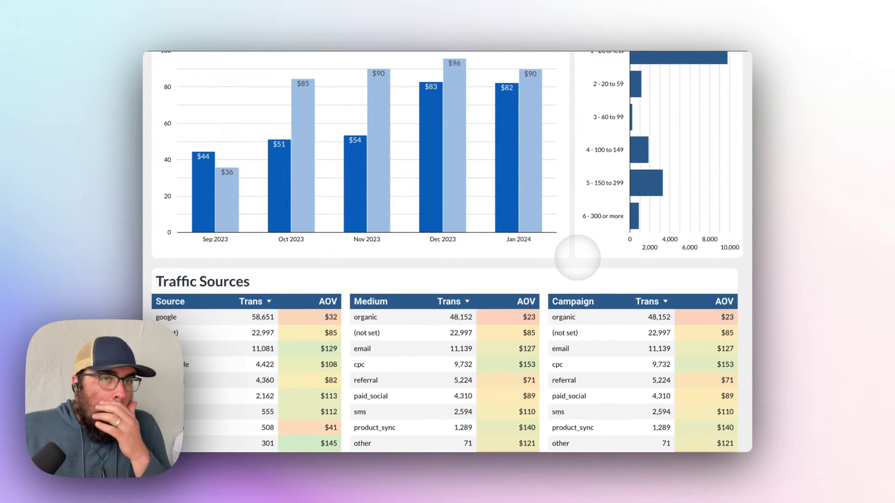
{"action": "scroll", "coordinate": [577, 264], "scroll_direction": "up", "scroll_amount": 2}
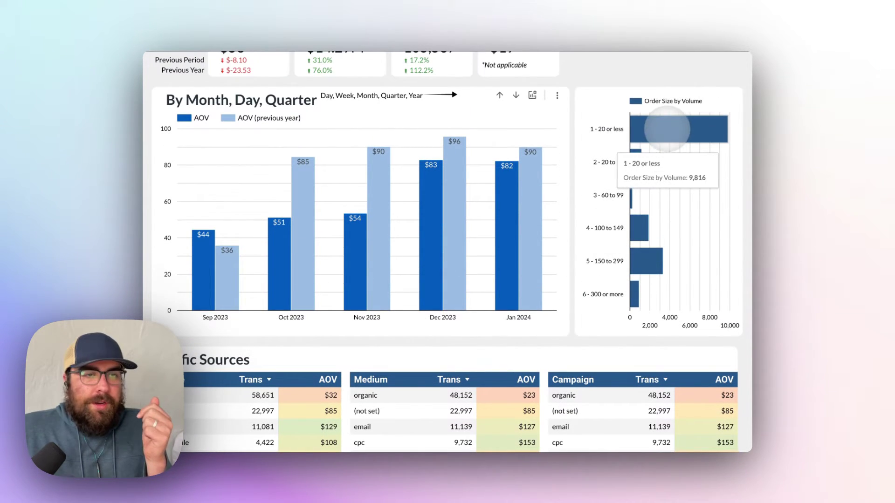
{"action": "scroll", "coordinate": [555, 312], "scroll_direction": "down", "scroll_amount": 4}
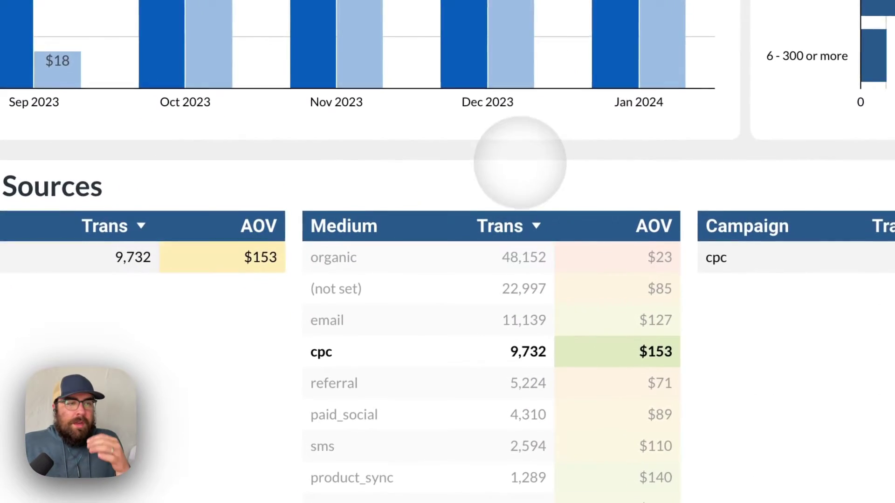
{"action": "scroll", "coordinate": [450, 206], "scroll_direction": "up", "scroll_amount": 1}
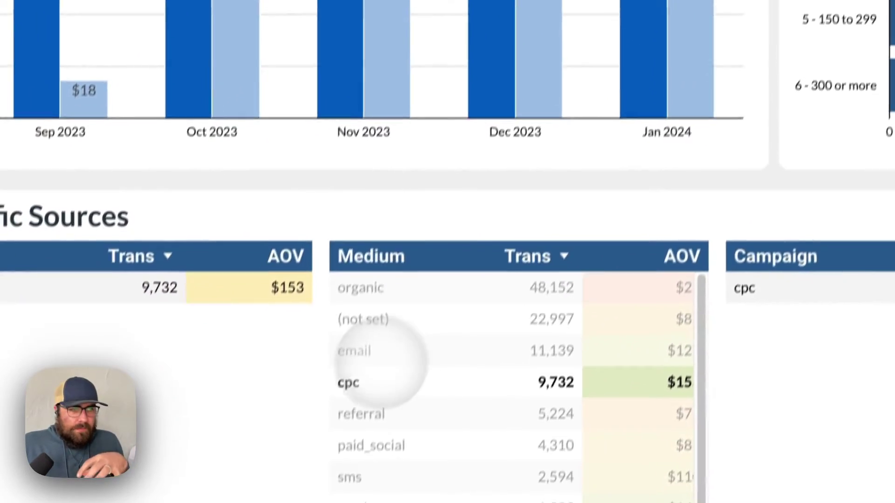
{"action": "left_click", "coordinate": [326, 498]}
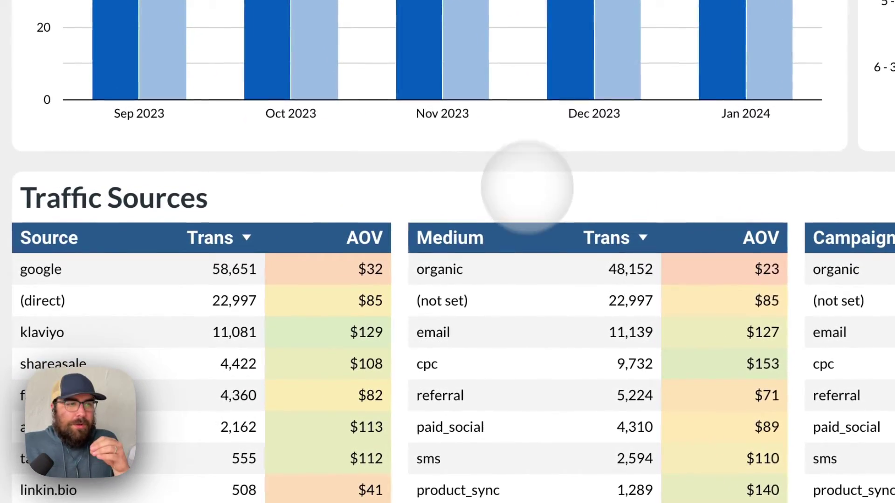
{"action": "scroll", "coordinate": [518, 250], "scroll_direction": "down", "scroll_amount": 1}
{"action": "left_click", "coordinate": [427, 364]}
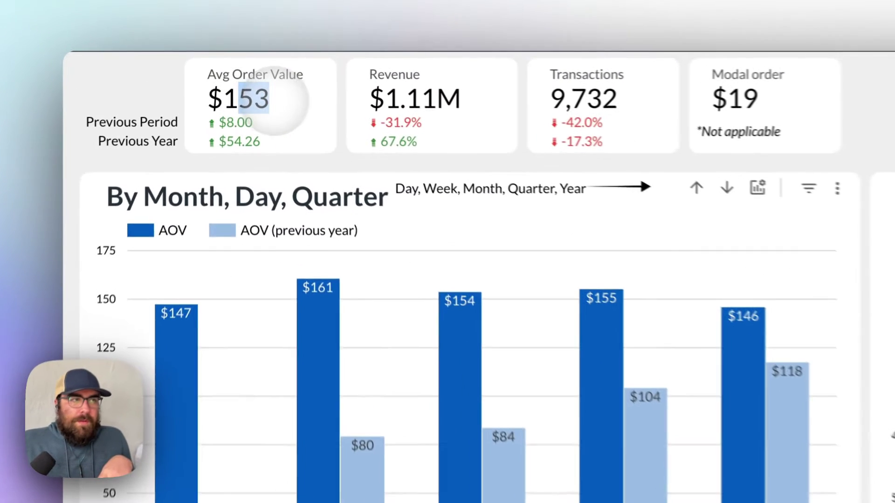
{"action": "left_click_drag", "start_coordinate": [236, 77], "coordinate": [269, 85]}
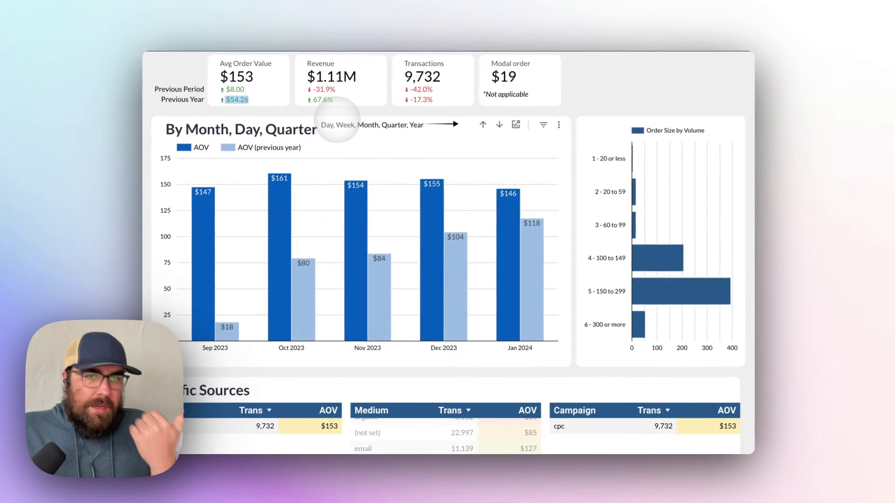
{"action": "scroll", "coordinate": [462, 160], "scroll_direction": "down", "scroll_amount": 10}
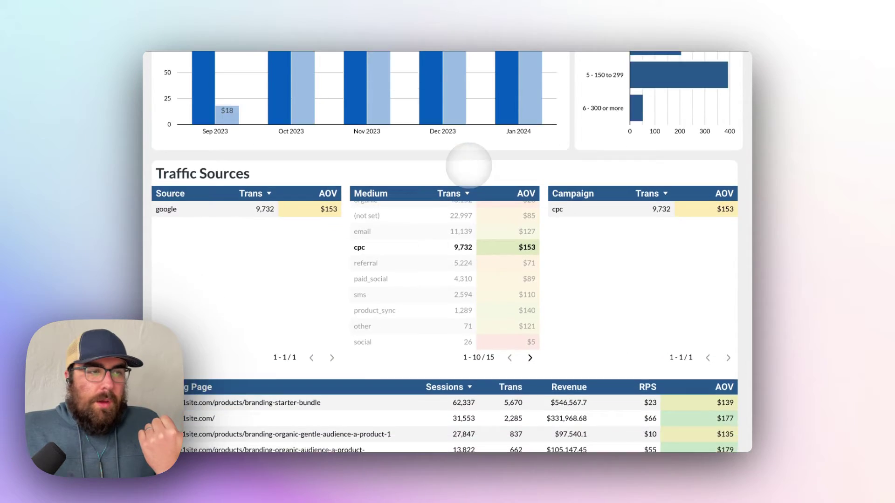
Inspect the AOV Related To Transaction Volume monthly bars, with Nov 2023 peaking at 4,317 transactions.
{"action": "scroll", "coordinate": [467, 166], "scroll_direction": "down", "scroll_amount": 3}
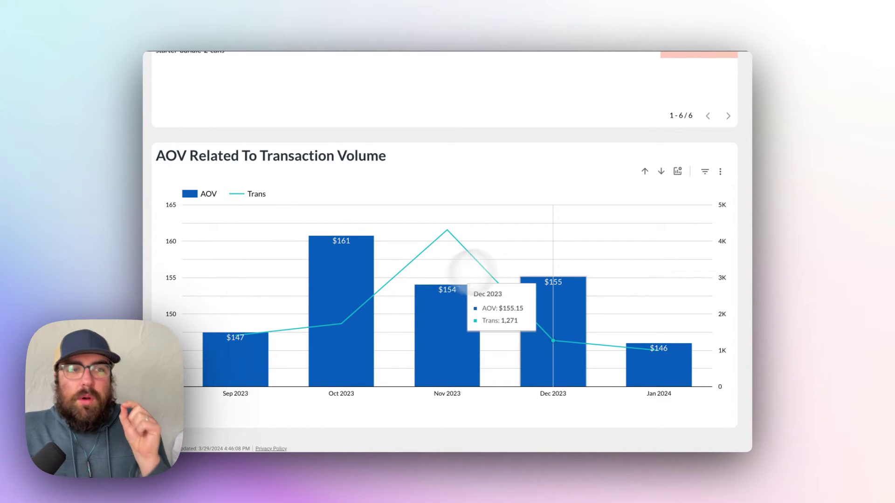
{"action": "mouse_move", "coordinate": [447, 302]}
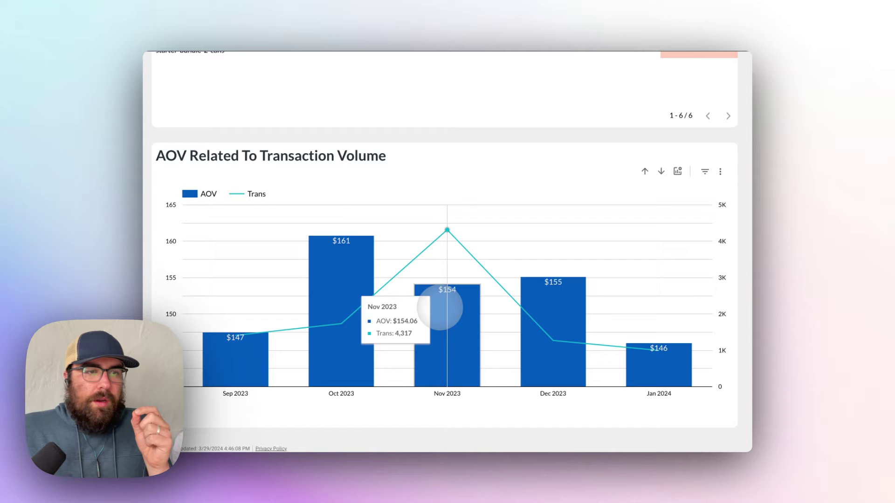
{"action": "mouse_move", "coordinate": [330, 320]}
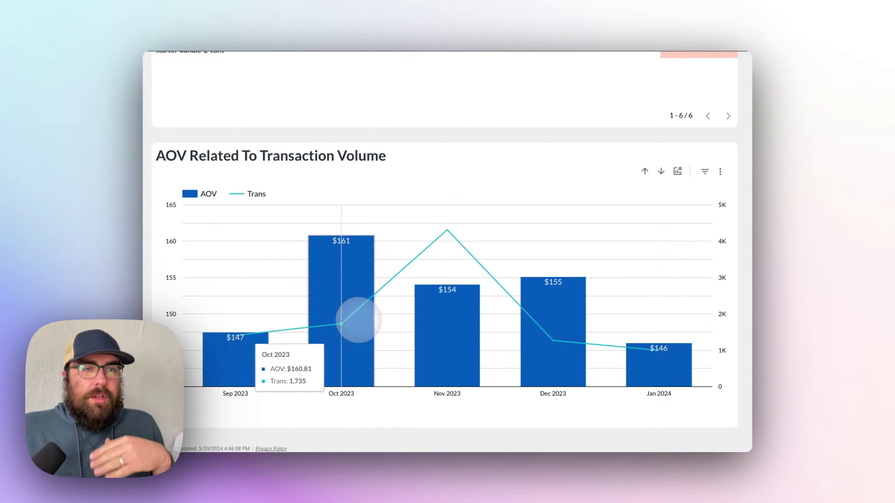
{"action": "mouse_move", "coordinate": [376, 313]}
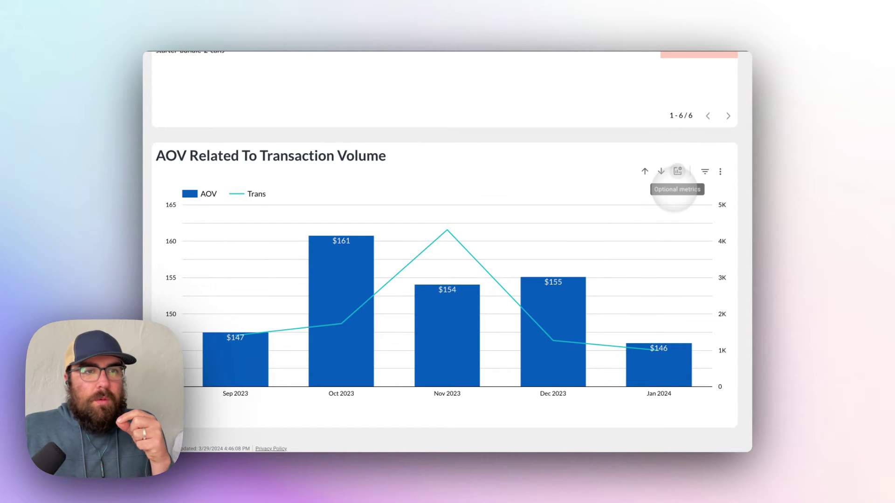
Turn on Revenue in the chart's optional metrics, with Trans left checked as well.
{"action": "mouse_move", "coordinate": [579, 329]}
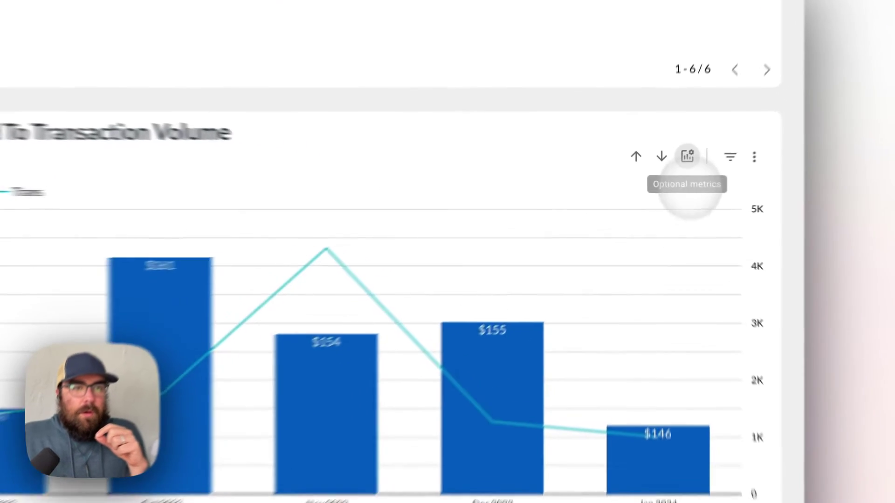
{"action": "left_click", "coordinate": [677, 171]}
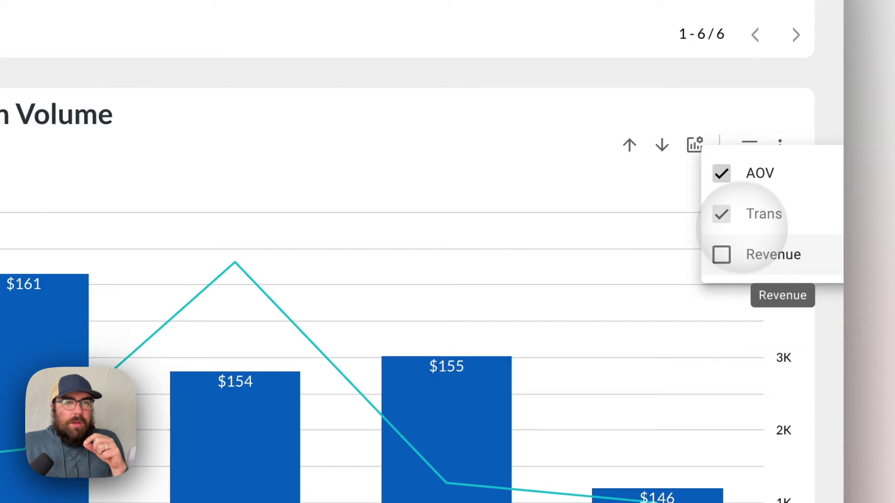
{"action": "left_click", "coordinate": [692, 222]}
{"action": "left_click", "coordinate": [721, 214]}
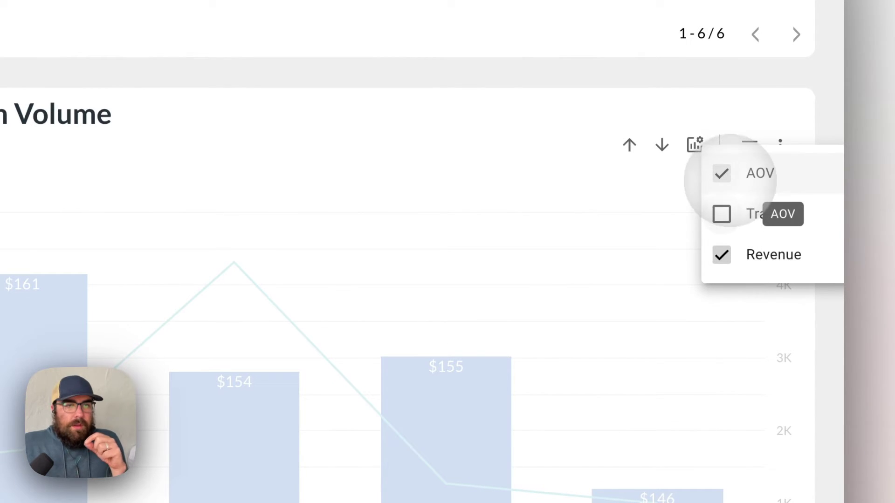
{"action": "left_click", "coordinate": [478, 382]}
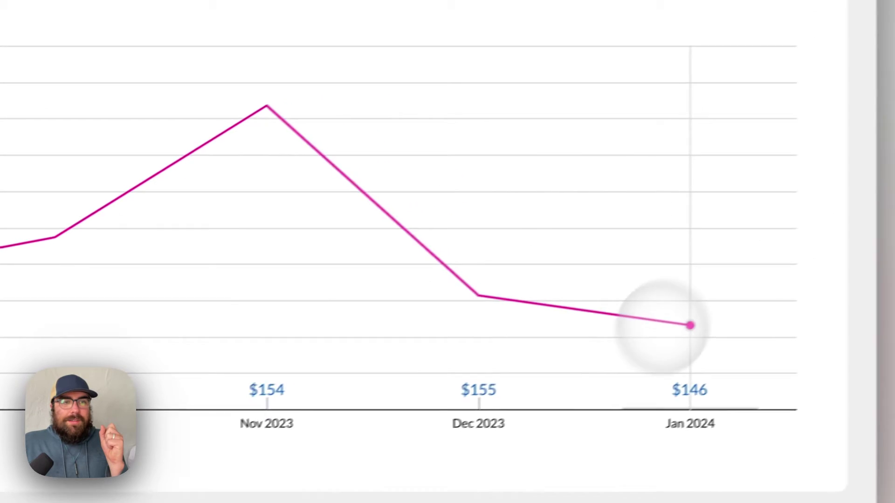
{"action": "left_click", "coordinate": [698, 141]}
{"action": "left_click", "coordinate": [723, 212]}
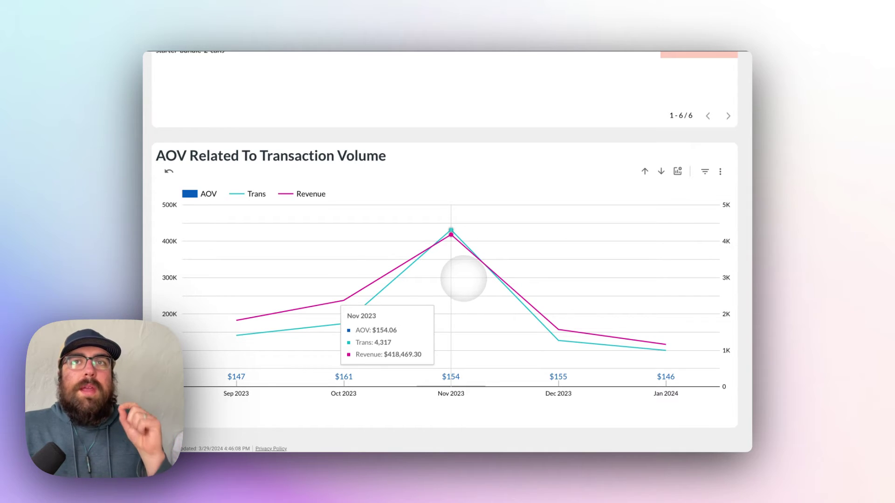
Clear the cpc filter, then reapply cpc so Sep 2023 AOV shows $147 versus $18.
{"action": "scroll", "coordinate": [463, 278], "scroll_direction": "up", "scroll_amount": 5}
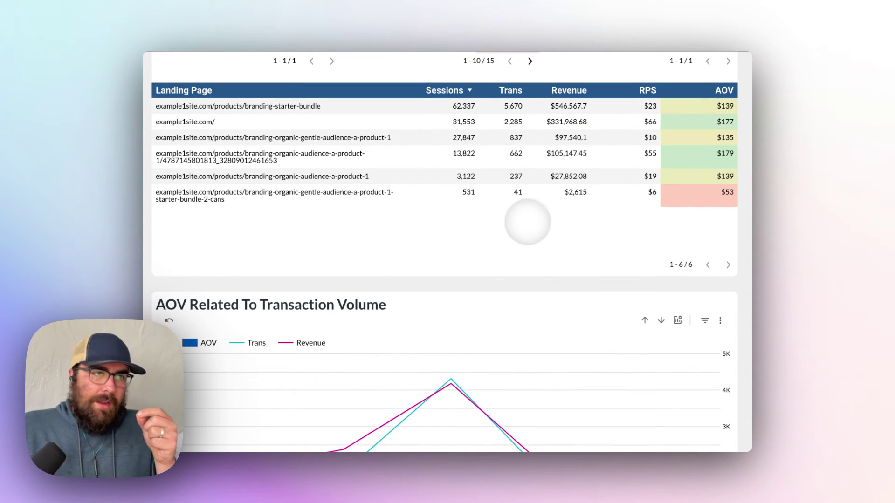
{"action": "scroll", "coordinate": [520, 226], "scroll_direction": "up", "scroll_amount": 4}
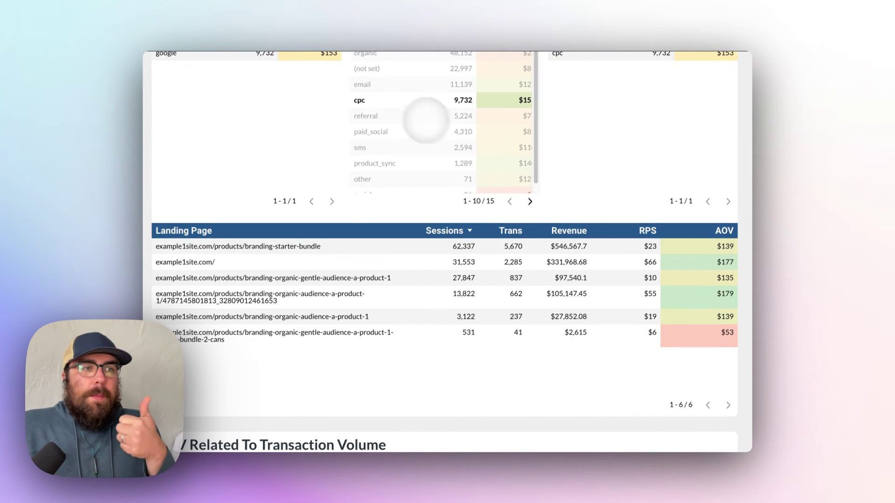
{"action": "scroll", "coordinate": [522, 135], "scroll_direction": "up", "scroll_amount": 1}
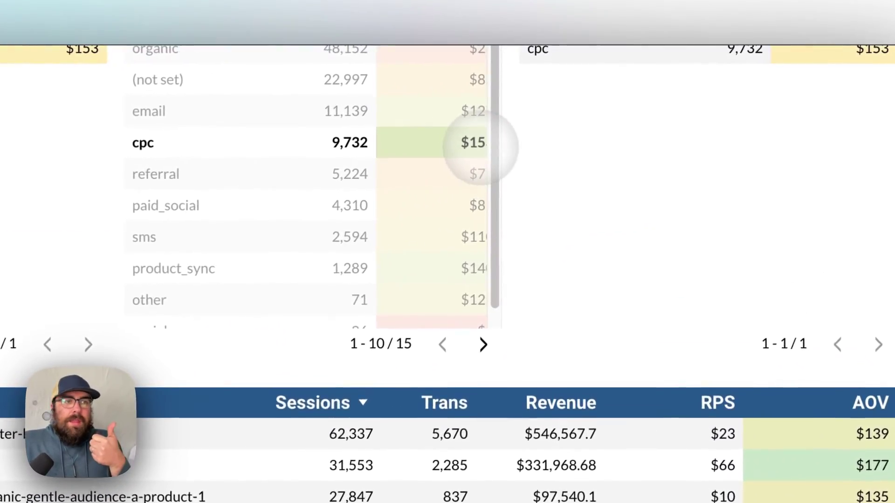
{"action": "left_click", "coordinate": [482, 142]}
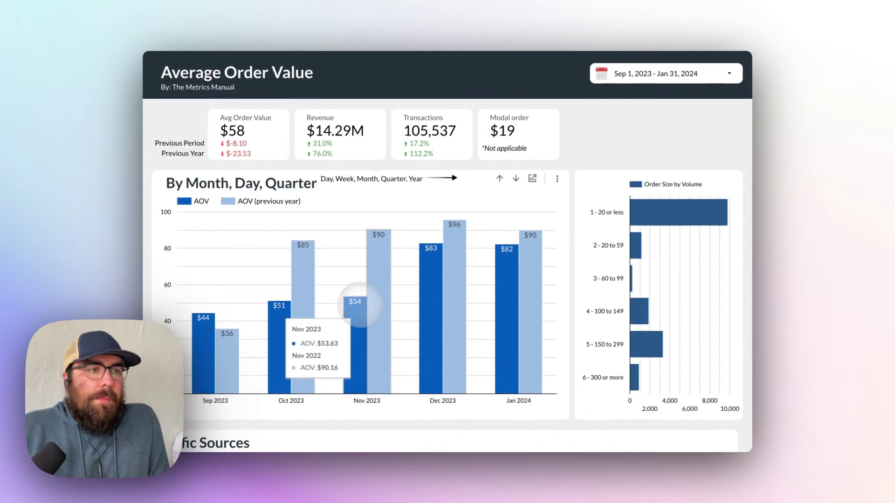
{"action": "scroll", "coordinate": [360, 309], "scroll_direction": "down", "scroll_amount": 3}
{"action": "scroll", "coordinate": [332, 335], "scroll_direction": "down", "scroll_amount": 5}
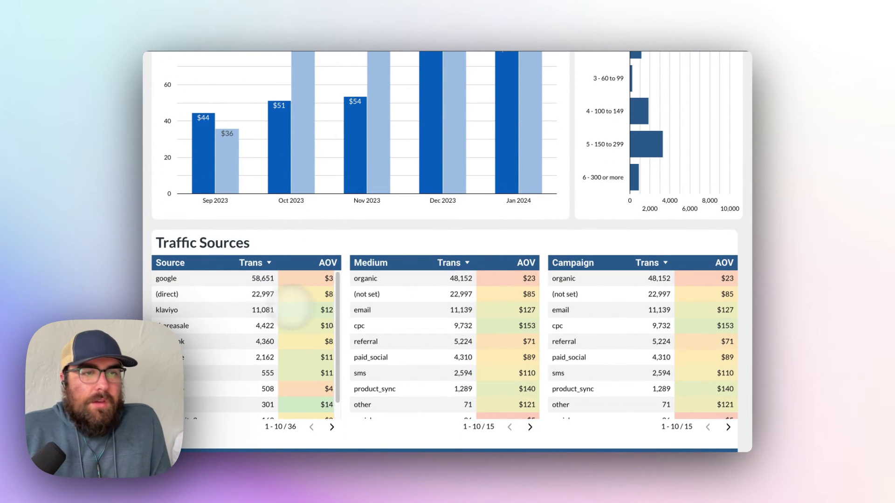
{"action": "scroll", "coordinate": [239, 310], "scroll_direction": "down", "scroll_amount": 1}
{"action": "scroll", "coordinate": [326, 340], "scroll_direction": "up", "scroll_amount": 1}
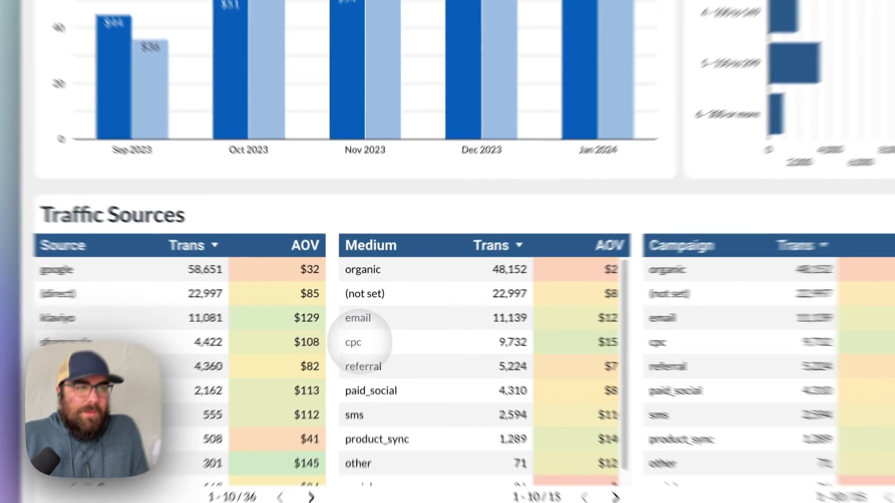
{"action": "left_click", "coordinate": [360, 326]}
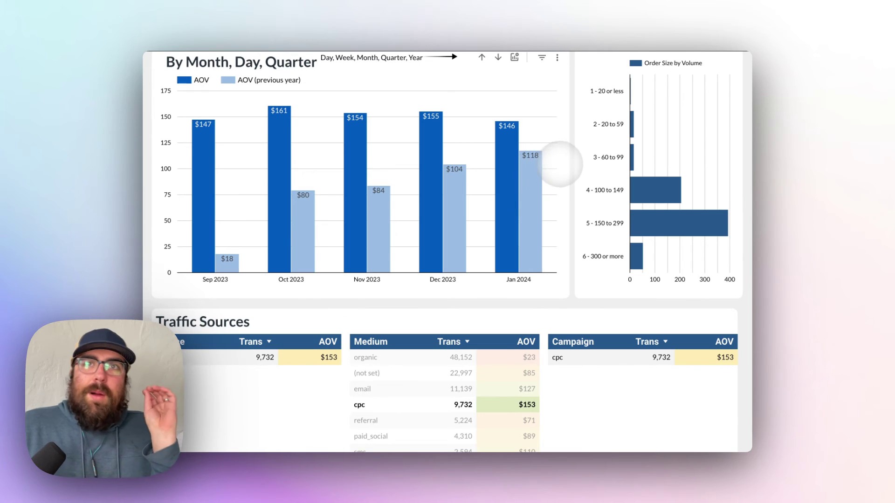
Clear cpc, try email, then filter to organic: $23 AOV on 48,152 transactions.
{"action": "scroll", "coordinate": [527, 249], "scroll_direction": "down", "scroll_amount": 3}
{"action": "left_click", "coordinate": [503, 326]}
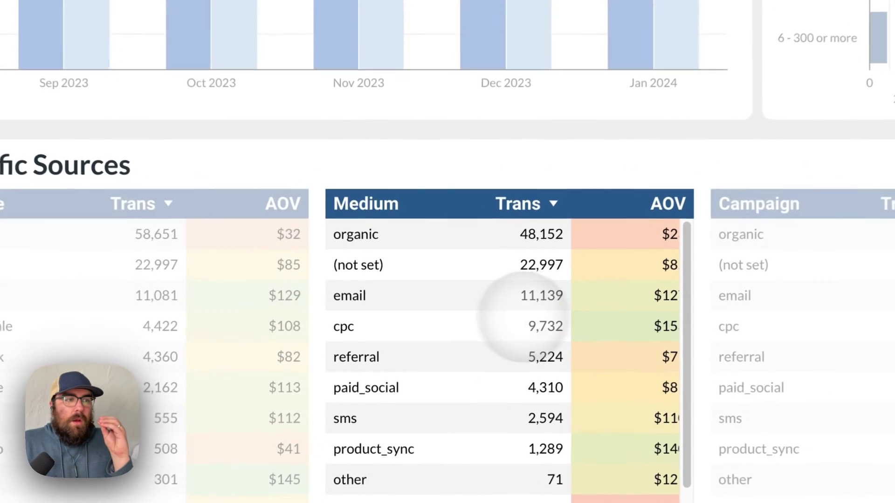
{"action": "left_click", "coordinate": [389, 303]}
{"action": "scroll", "coordinate": [436, 212], "scroll_direction": "up", "scroll_amount": 5}
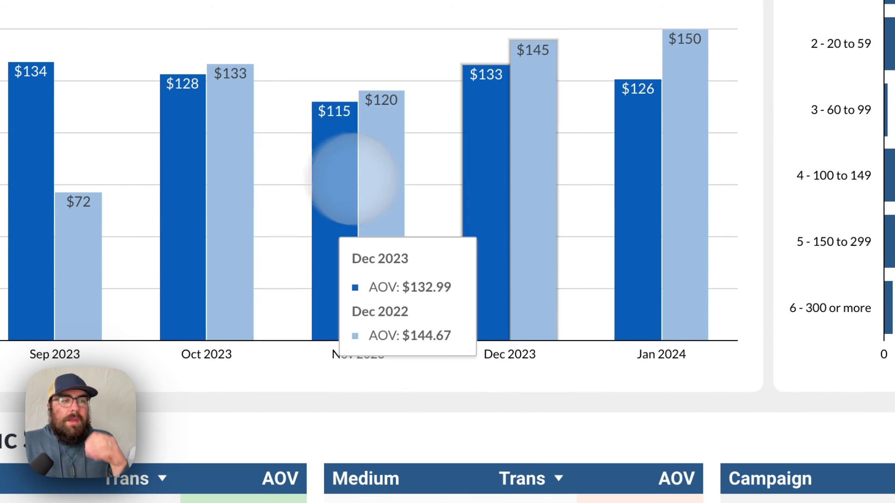
{"action": "scroll", "coordinate": [420, 191], "scroll_direction": "down", "scroll_amount": 4}
{"action": "left_click", "coordinate": [366, 319]}
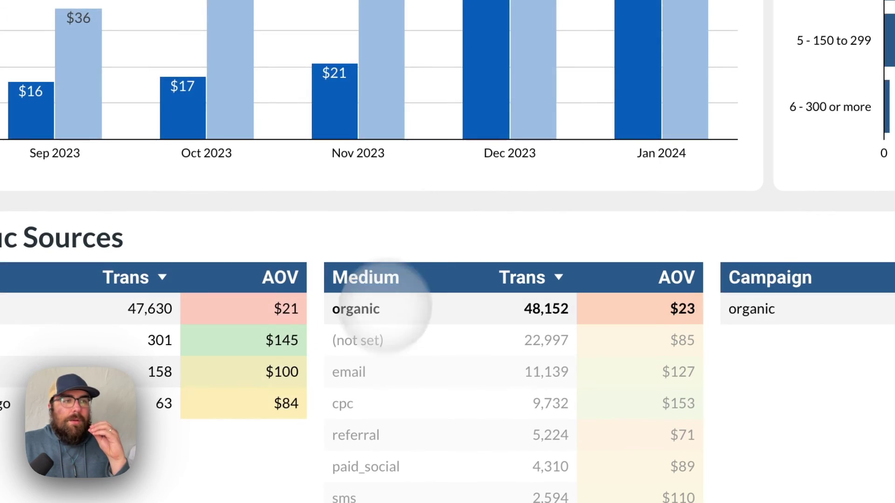
{"action": "scroll", "coordinate": [396, 200], "scroll_direction": "up", "scroll_amount": 5}
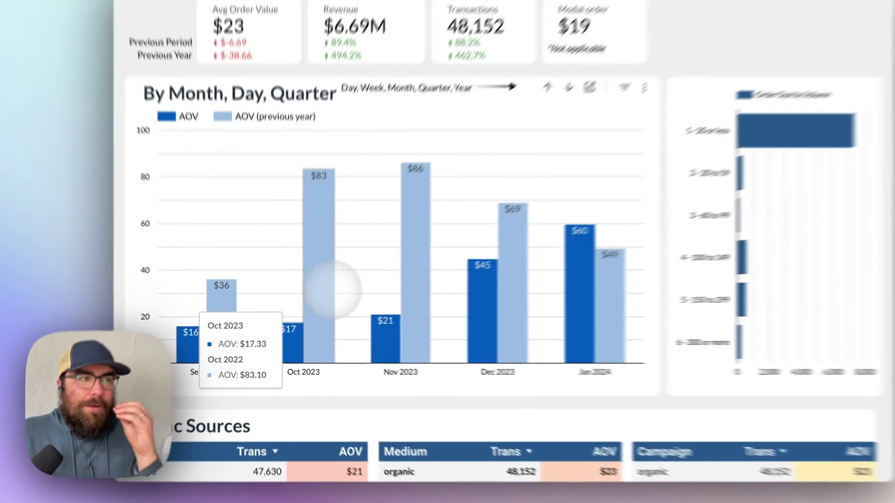